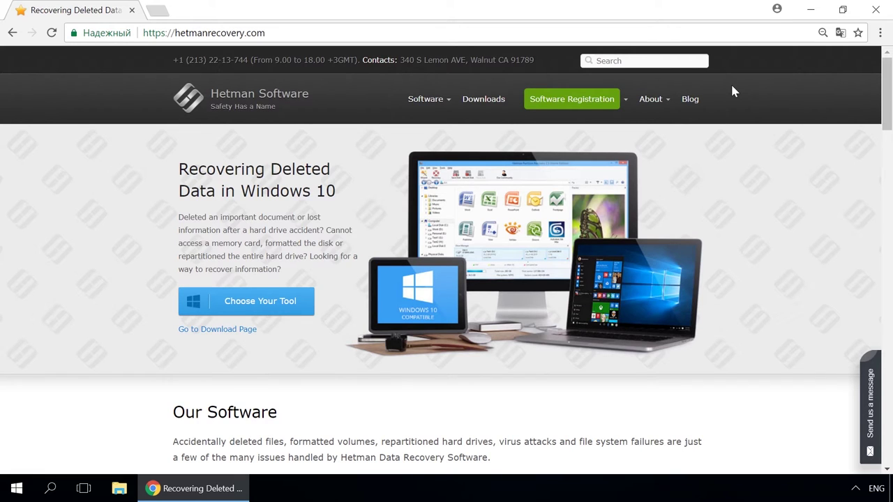
- Go from the Hetman Partition Recovery product page to the company blog and scroll to the storage space article
{"action": "mouse_move", "coordinate": [427, 105]}
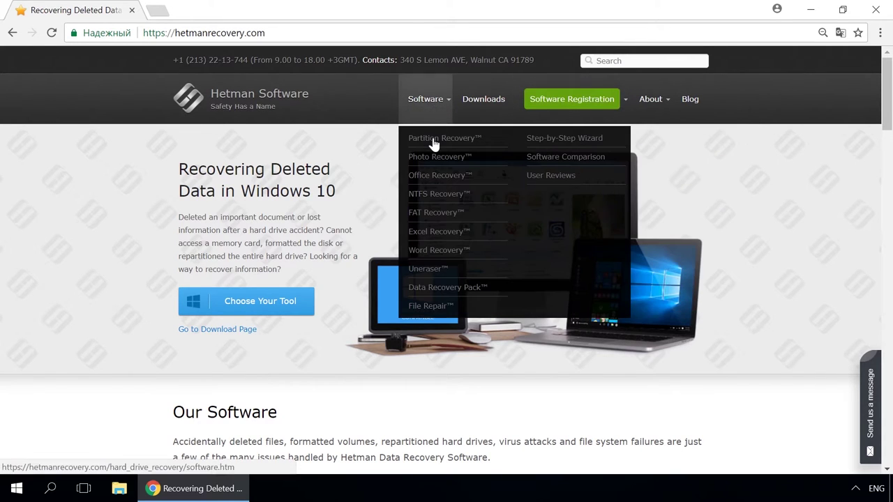
{"action": "left_click", "coordinate": [434, 139]}
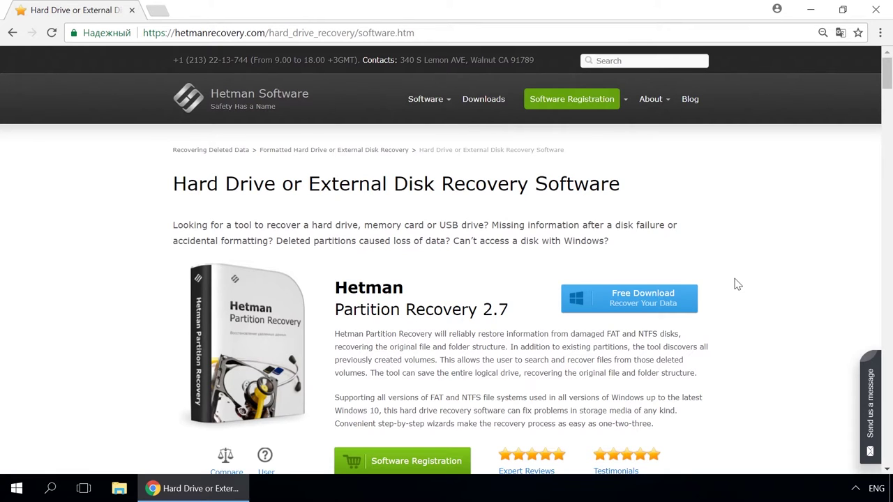
{"action": "left_click", "coordinate": [688, 99]}
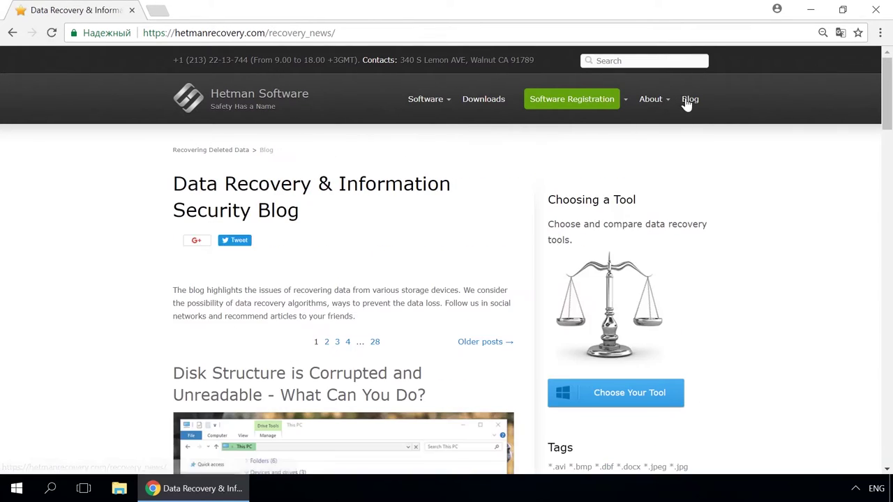
{"action": "scroll", "coordinate": [464, 222], "scroll_direction": "down", "scroll_amount": 10}
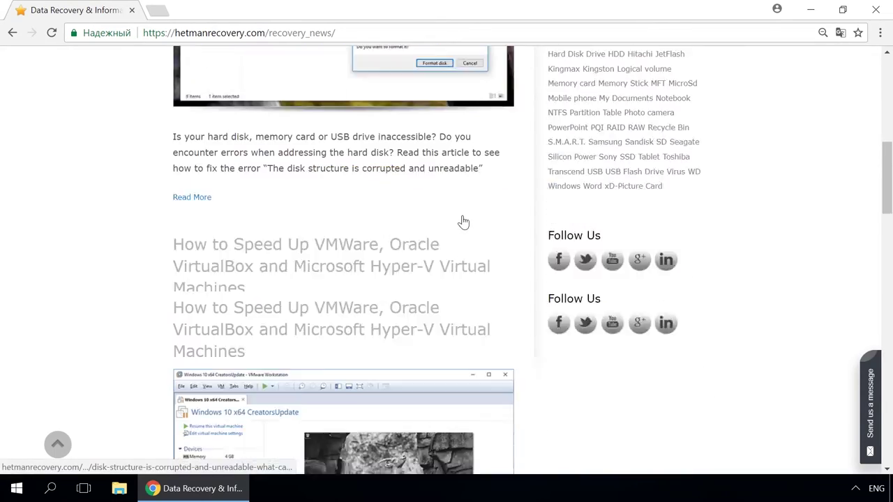
{"action": "scroll", "coordinate": [461, 230], "scroll_direction": "down", "scroll_amount": 3}
- Open and read the storage space article down to the Control Panel steps, then close Chrome
{"action": "left_click", "coordinate": [439, 203]}
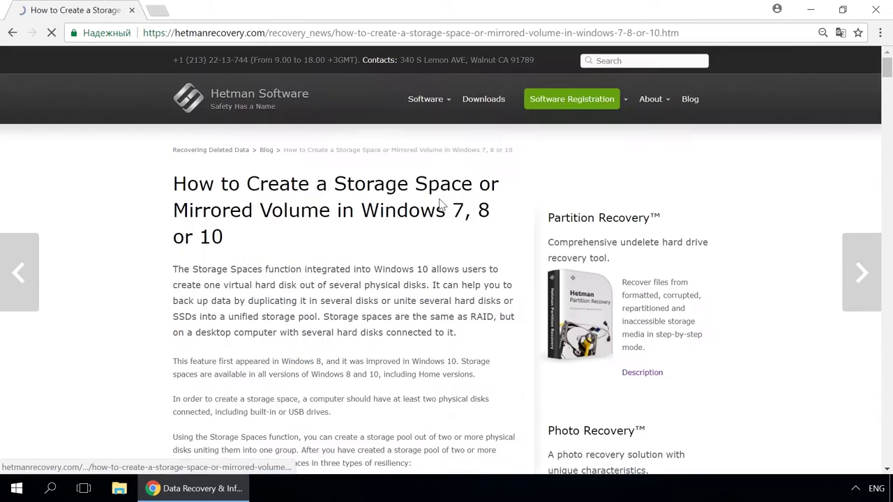
{"action": "scroll", "coordinate": [440, 204], "scroll_direction": "down", "scroll_amount": 12}
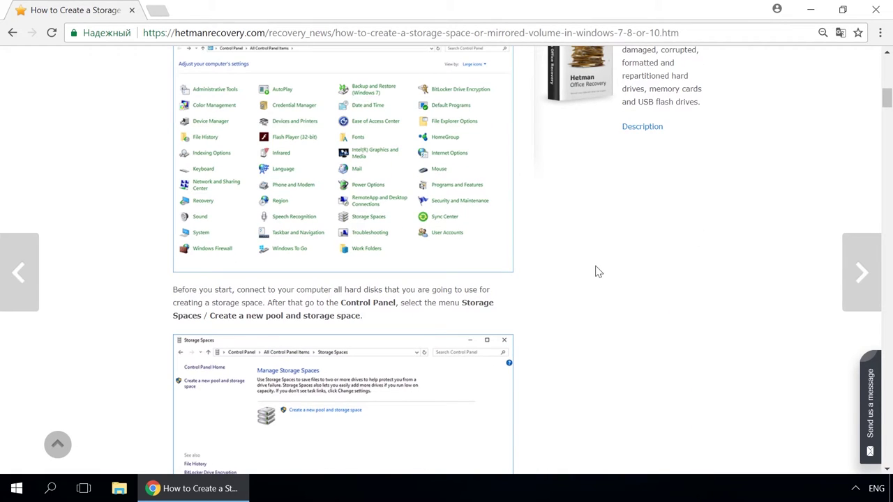
{"action": "left_click", "coordinate": [872, 398]}
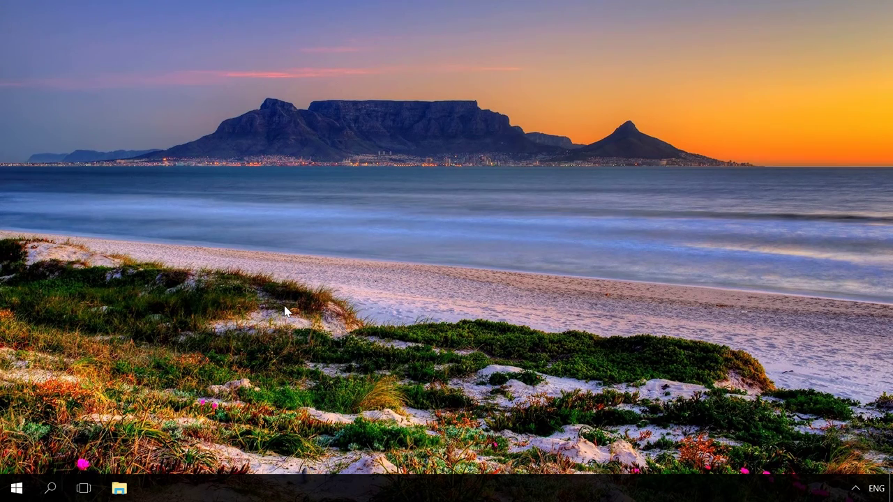
- In Control Panel's Storage Spaces, begin a new pool using Disk 2 (149 GB) and Disk 3 (465 GB)
{"action": "right_click", "coordinate": [16, 488]}
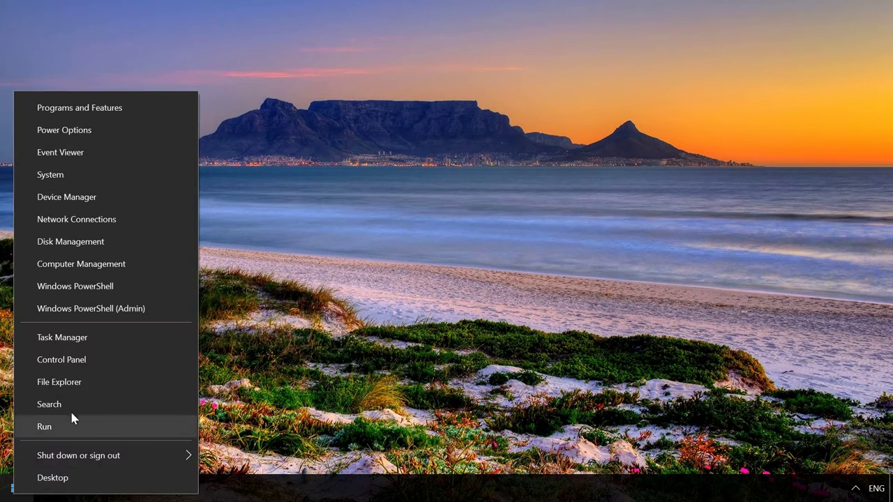
{"action": "left_click", "coordinate": [68, 361]}
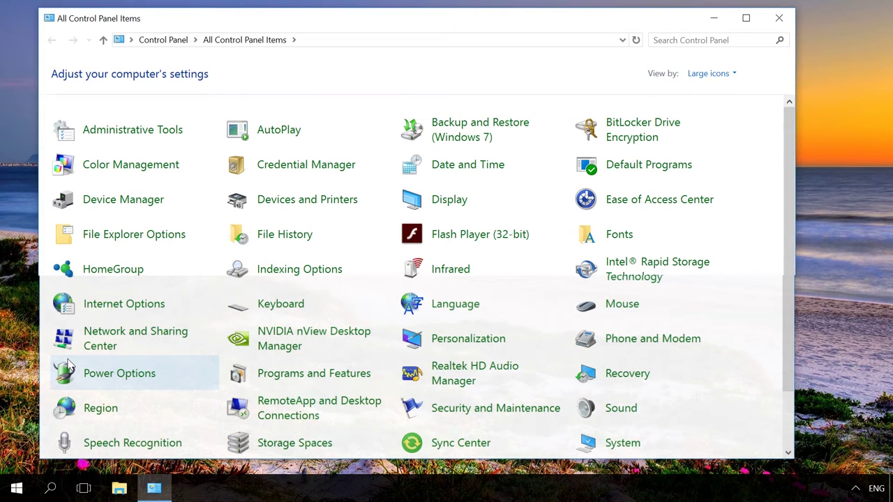
{"action": "left_click", "coordinate": [285, 446]}
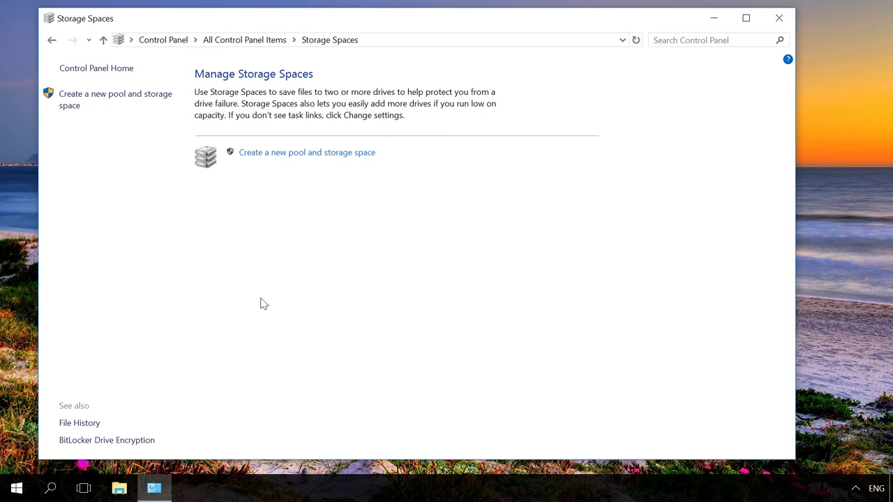
{"action": "left_click", "coordinate": [243, 156]}
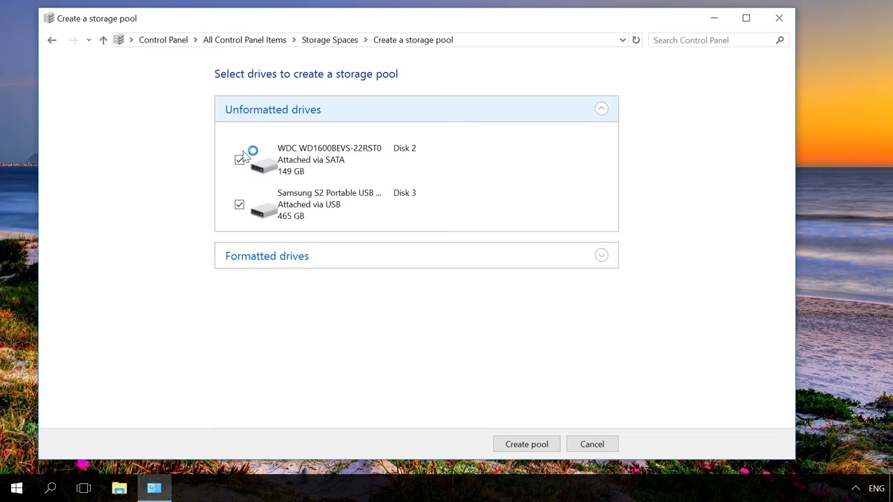
{"action": "left_click", "coordinate": [602, 255]}
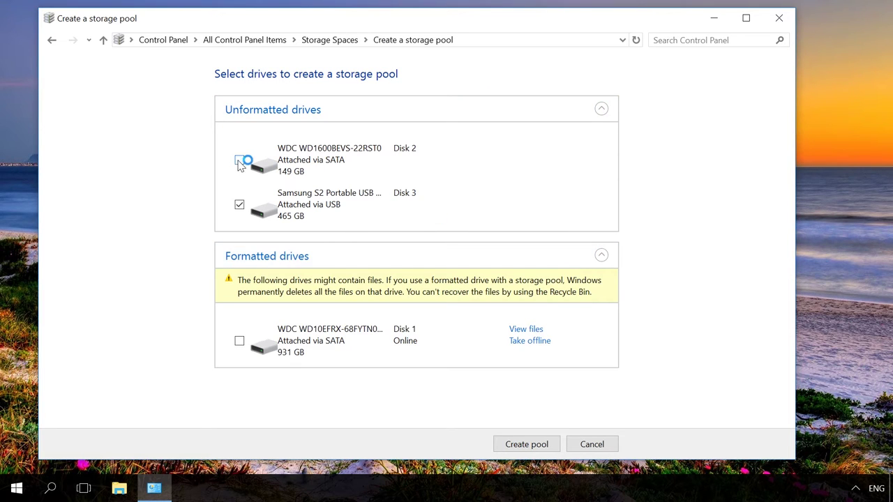
{"action": "left_click", "coordinate": [240, 205]}
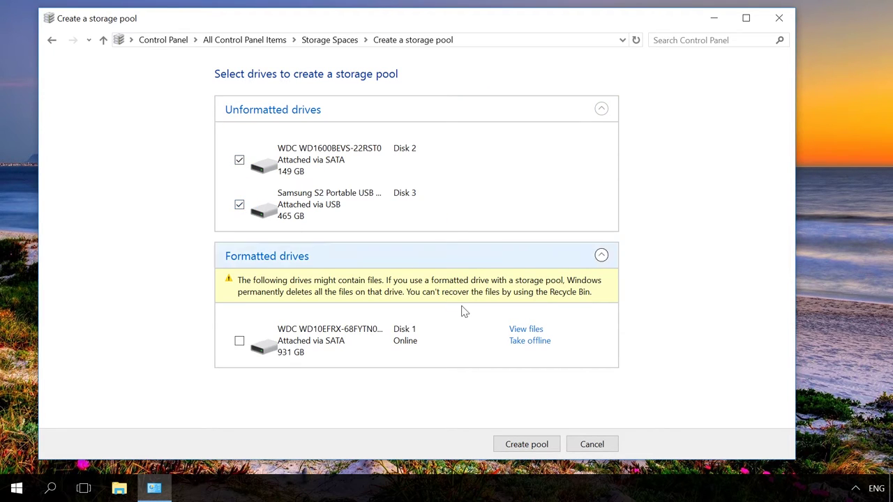
- Create the pool and keep drive letter D: and NTFS file system for the new storage space
{"action": "left_click", "coordinate": [510, 448]}
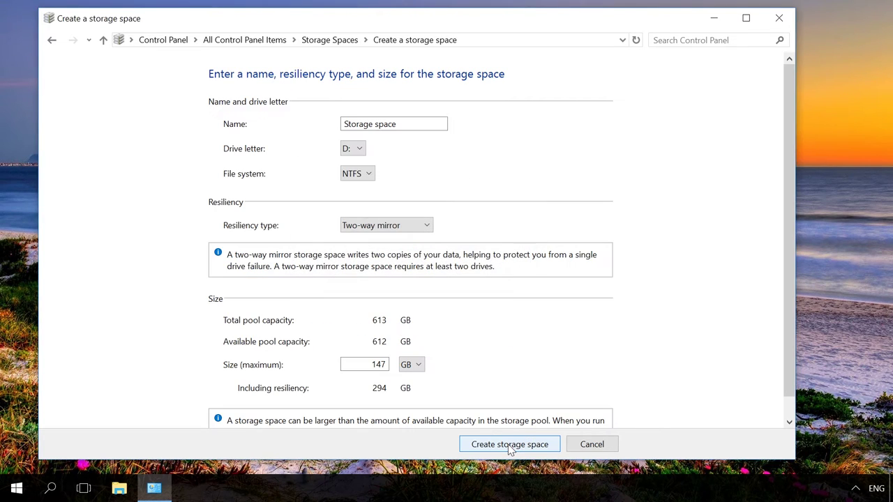
{"action": "left_click", "coordinate": [746, 17]}
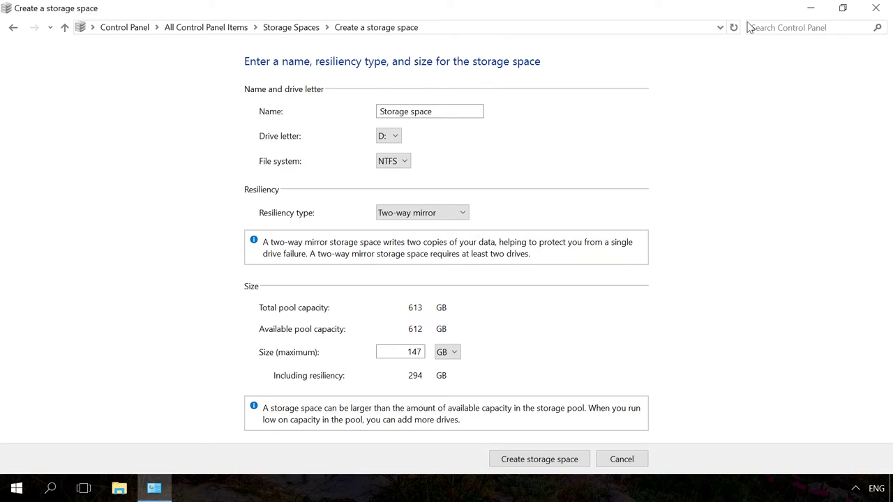
{"action": "left_click", "coordinate": [410, 112]}
{"action": "left_click", "coordinate": [395, 136]}
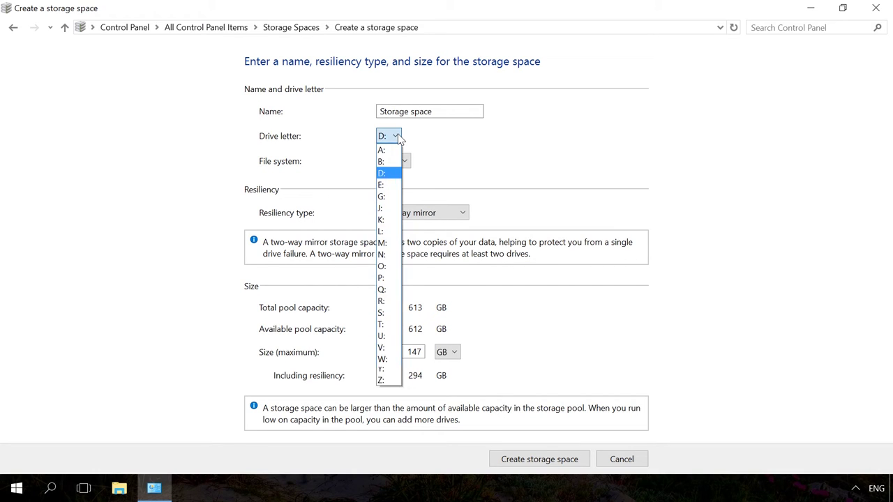
{"action": "left_click", "coordinate": [396, 137]}
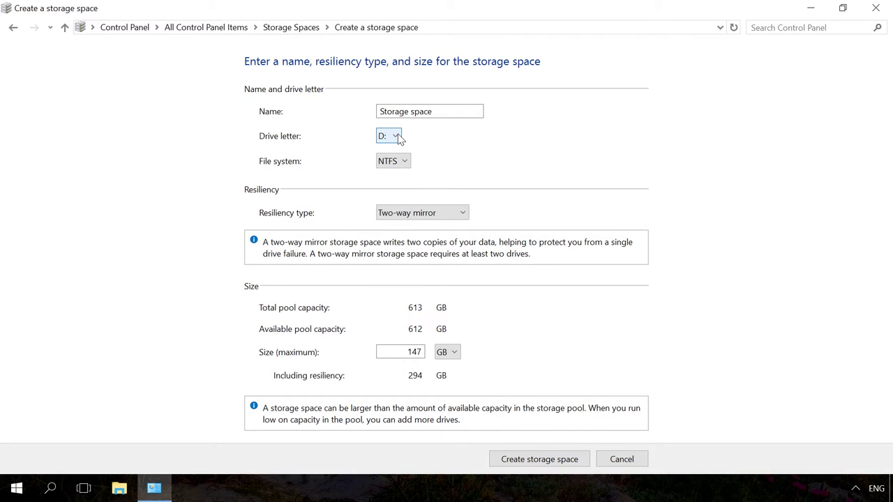
{"action": "left_click", "coordinate": [405, 162]}
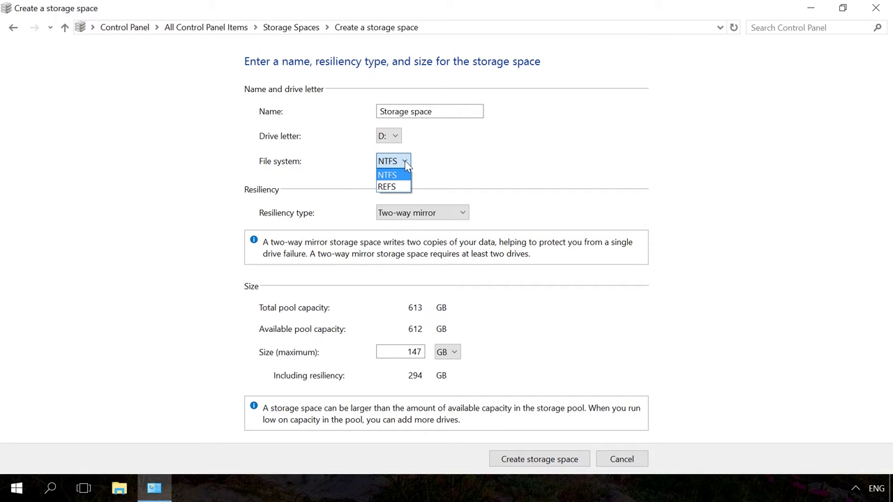
{"action": "left_click", "coordinate": [407, 162]}
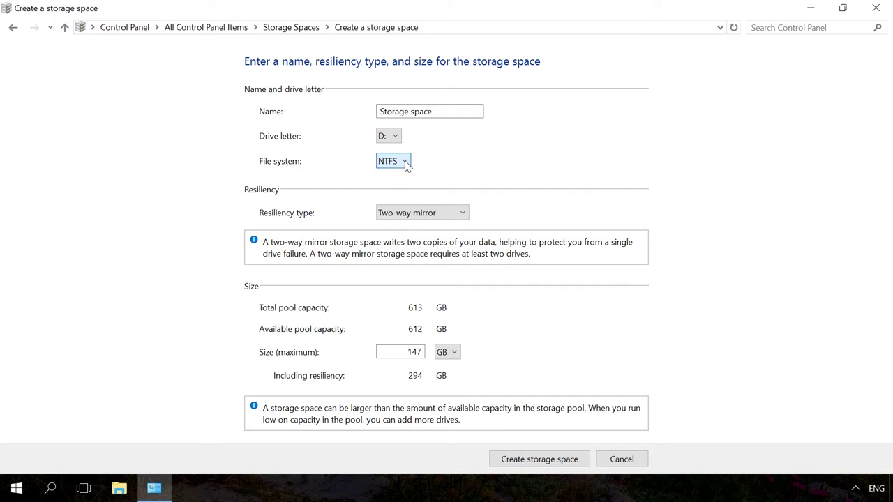
- Keep Two-way mirror resiliency and select the 147 GB size value
{"action": "left_click", "coordinate": [425, 218]}
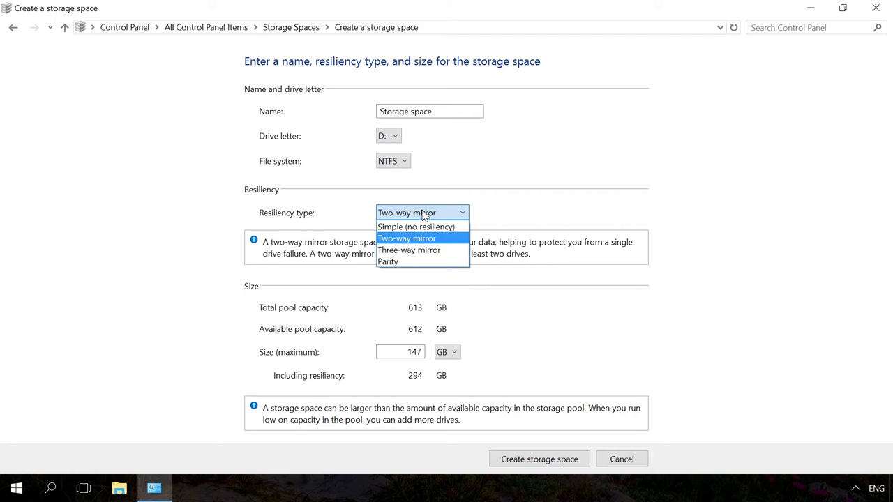
{"action": "left_click", "coordinate": [423, 216]}
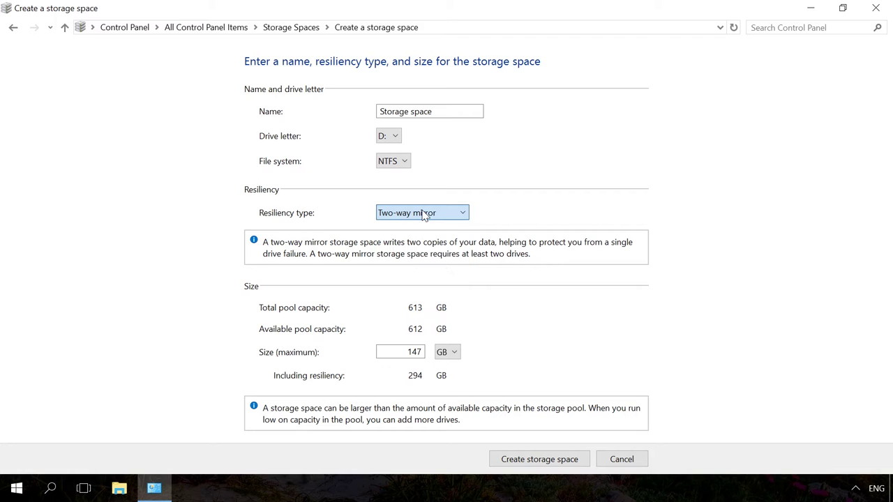
{"action": "double_click", "coordinate": [409, 351]}
- Create the 147 GB two-way mirror space, then start turning on BitLocker for Storage space (D:)
{"action": "left_click", "coordinate": [505, 463]}
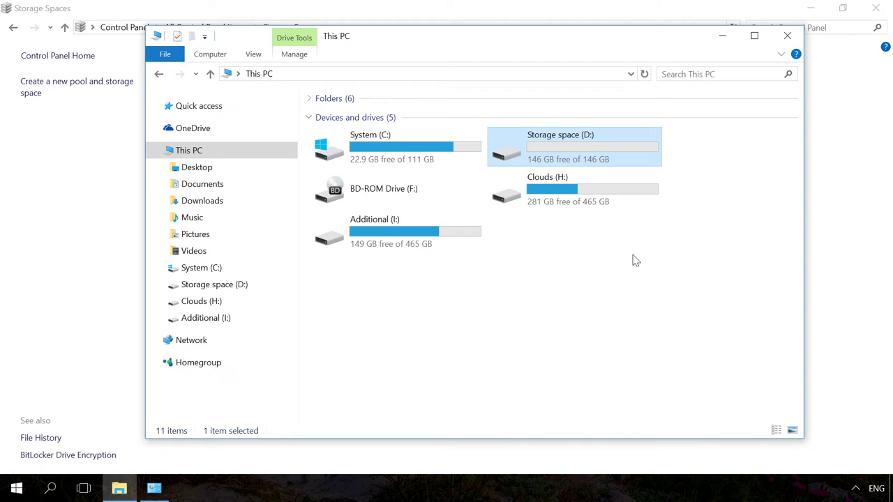
{"action": "right_click", "coordinate": [579, 146]}
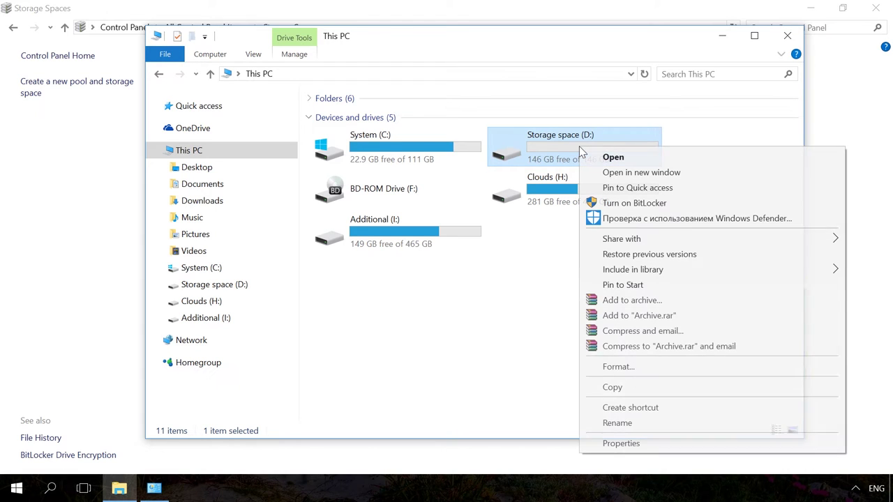
{"action": "left_click", "coordinate": [627, 203]}
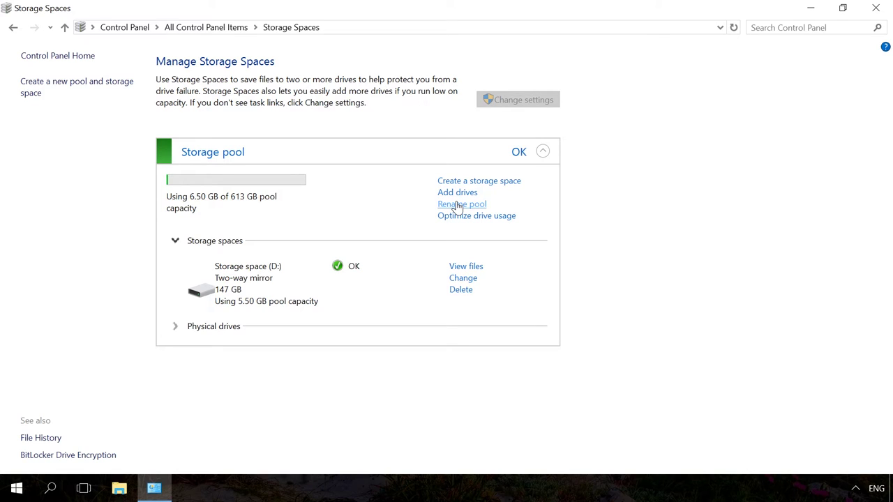
{"action": "left_click", "coordinate": [462, 278]}
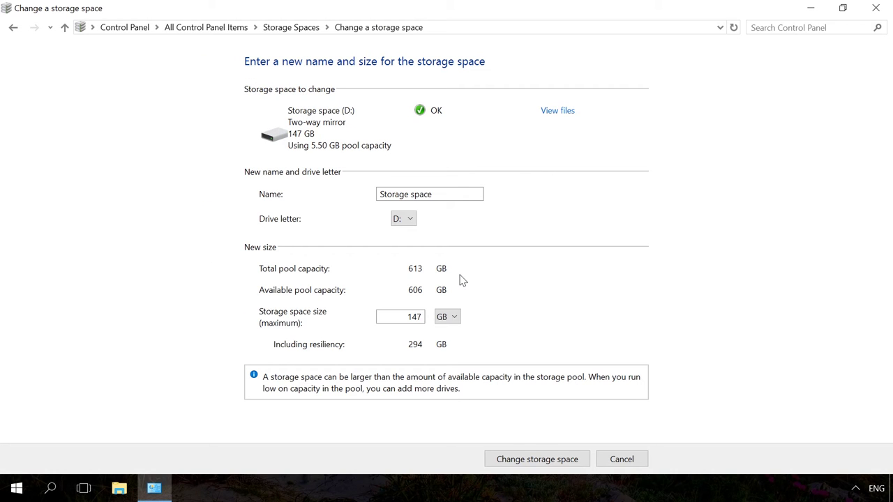
{"action": "left_click", "coordinate": [14, 28]}
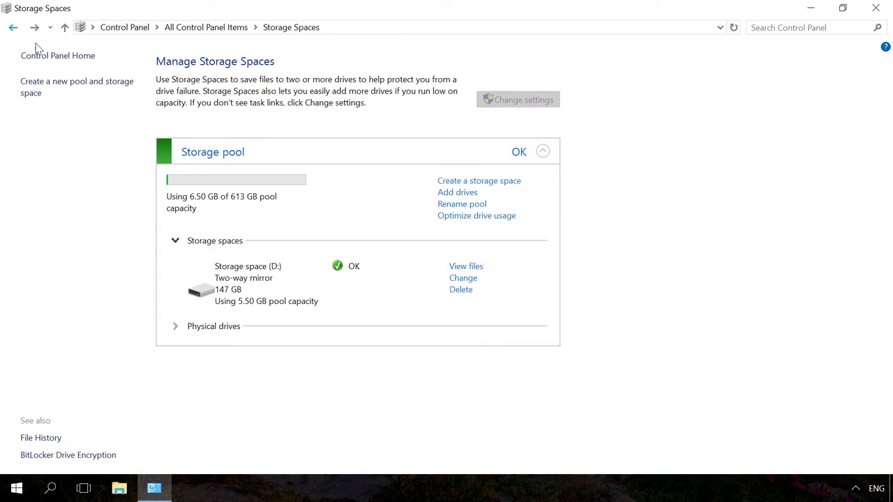
{"action": "left_click", "coordinate": [464, 194]}
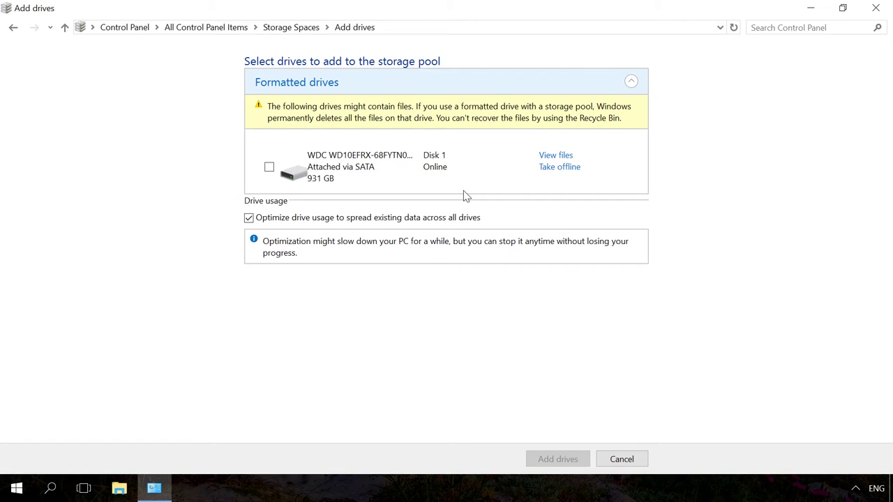
{"action": "left_click", "coordinate": [13, 28]}
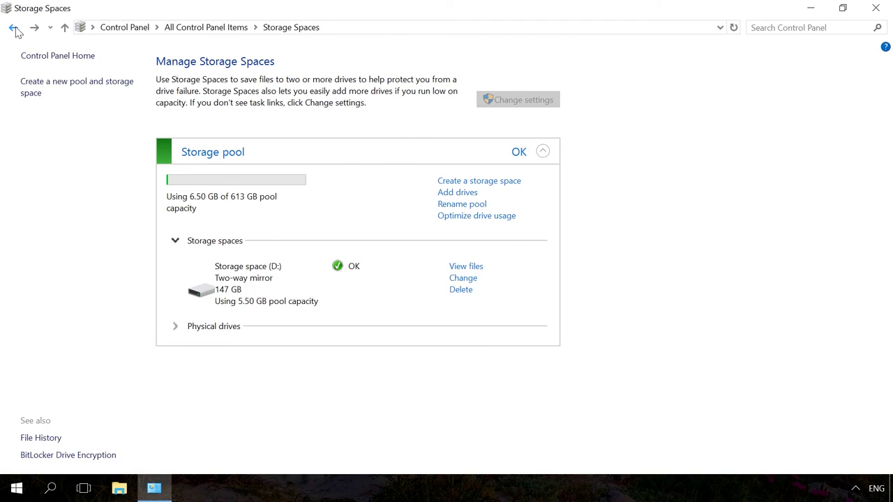
{"action": "left_click", "coordinate": [460, 221]}
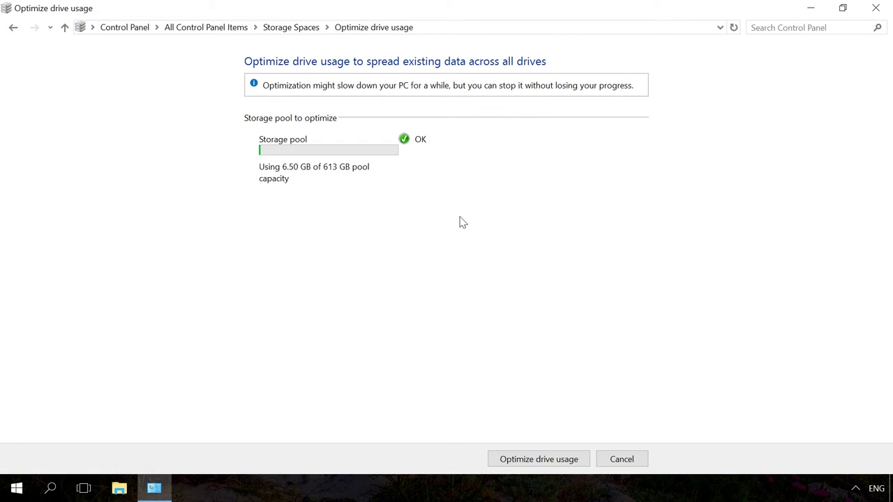
{"action": "left_click", "coordinate": [13, 29]}
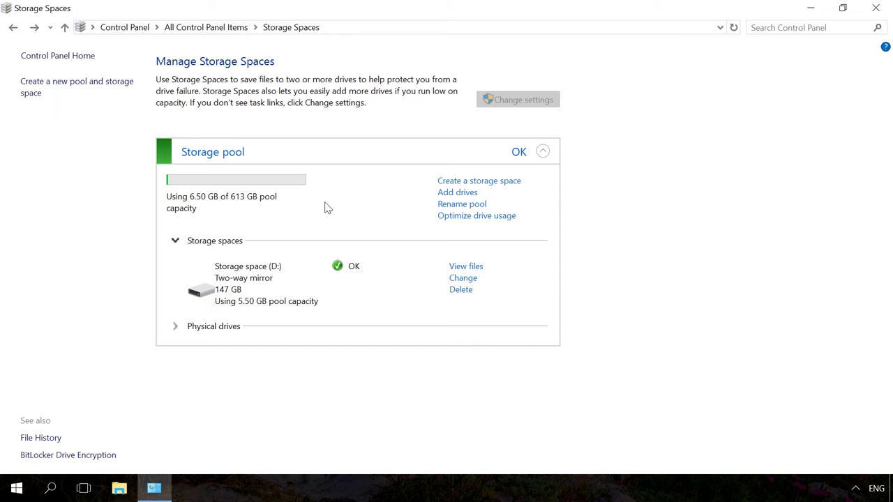
- Show the pool's physical drives, then copy the desktop New folder of seven JPGs onto Storage space (D:)
{"action": "left_click", "coordinate": [175, 326]}
{"action": "scroll", "coordinate": [706, 339], "scroll_direction": "down", "scroll_amount": 1}
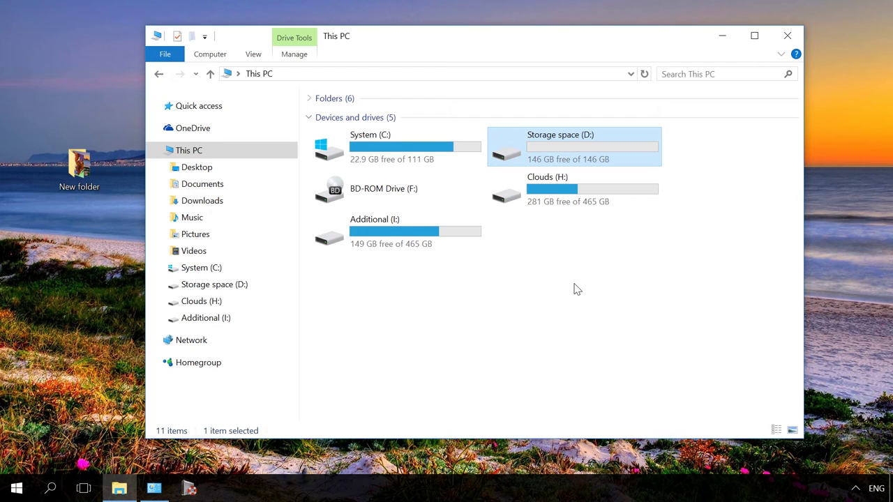
{"action": "double_click", "coordinate": [543, 148]}
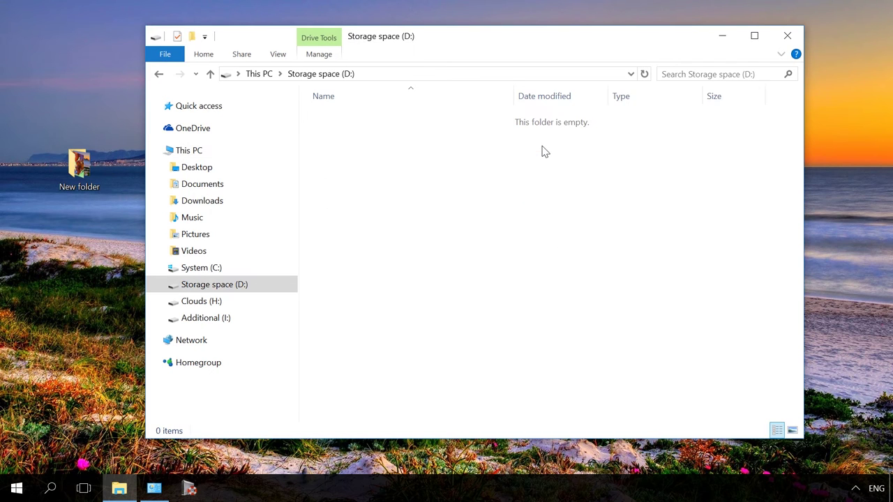
{"action": "left_click_drag", "start_coordinate": [79, 168], "coordinate": [394, 187]}
{"action": "double_click", "coordinate": [372, 120]}
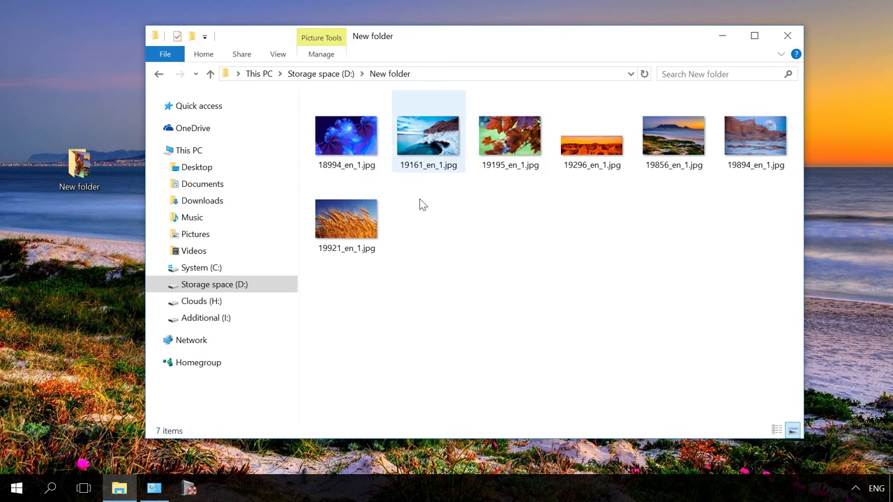
{"action": "left_click", "coordinate": [722, 36]}
- Permanently delete Storage space (D:) from the pool in Storage Spaces
{"action": "left_click", "coordinate": [154, 488]}
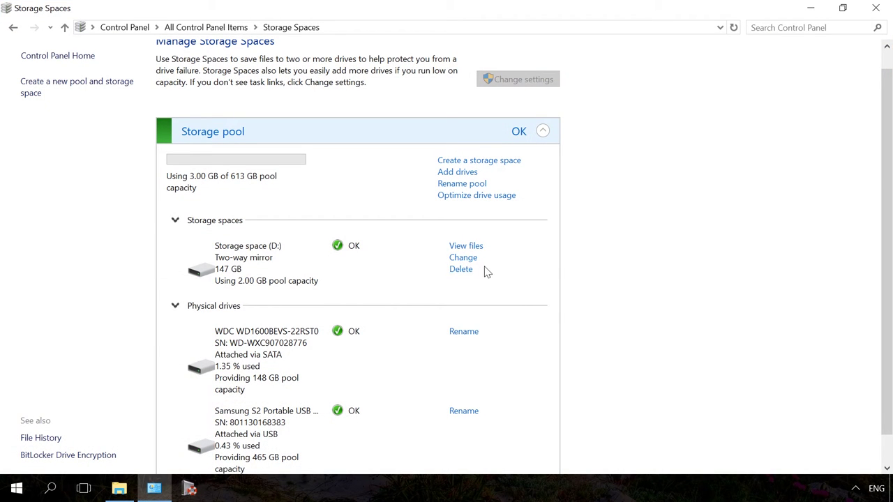
{"action": "left_click", "coordinate": [463, 271]}
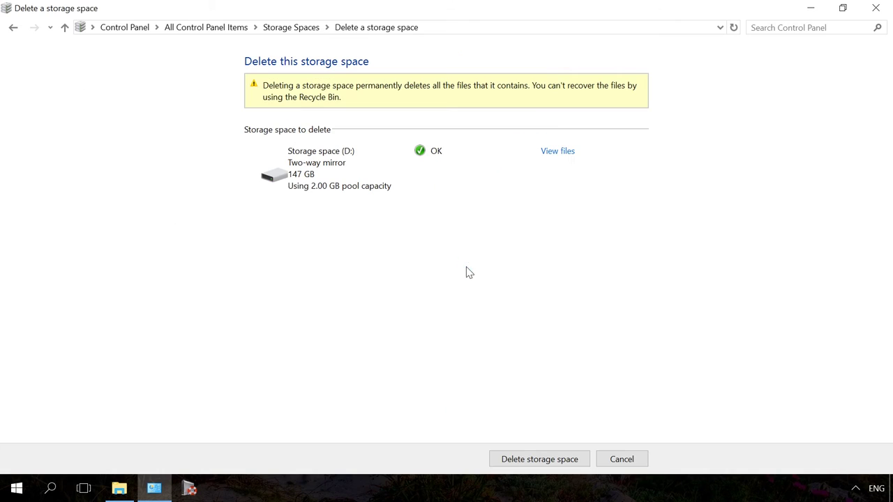
{"action": "left_click", "coordinate": [520, 463]}
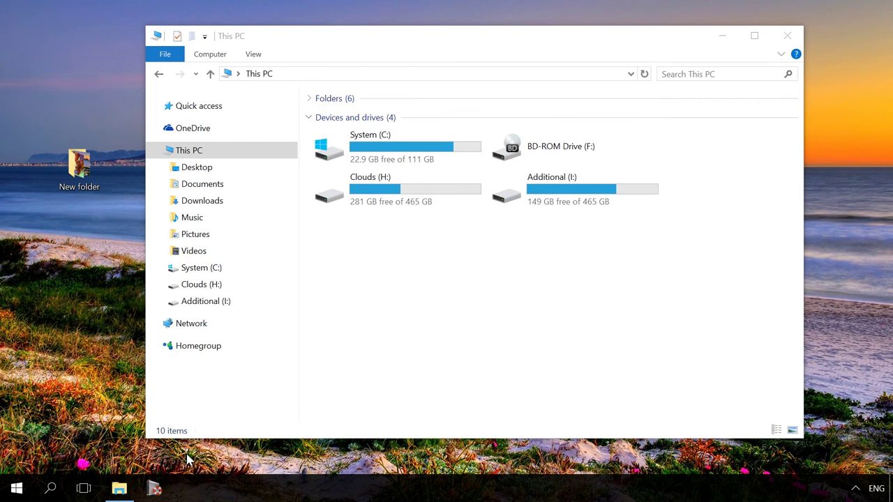
- Launch Hetman Partition Recovery 2.6 and bring its drive and disk list to the front
{"action": "left_click", "coordinate": [154, 489]}
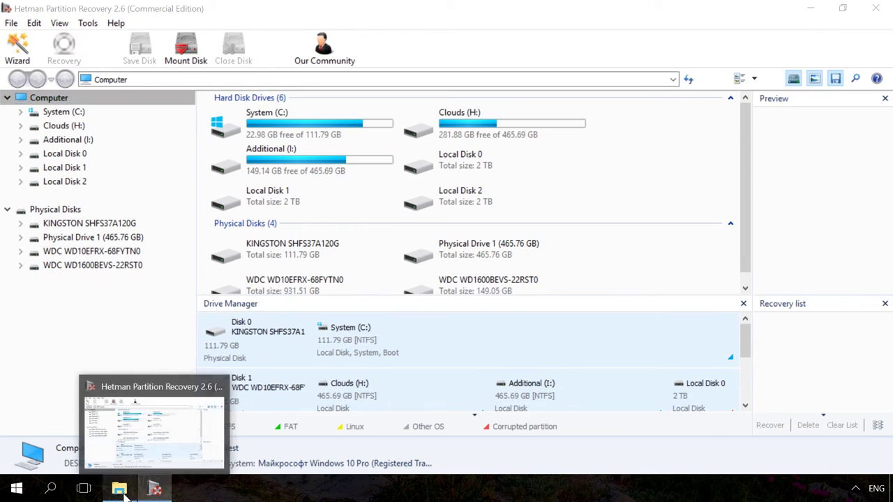
{"action": "left_click", "coordinate": [118, 488]}
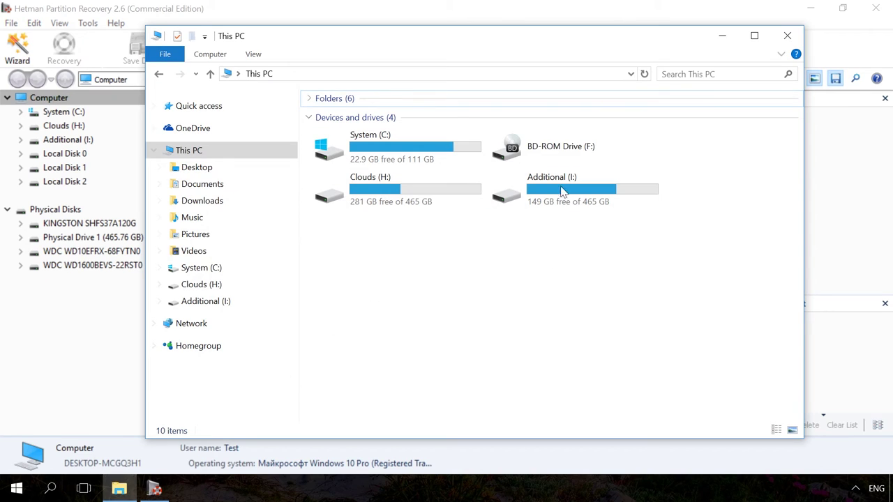
{"action": "left_click", "coordinate": [91, 353]}
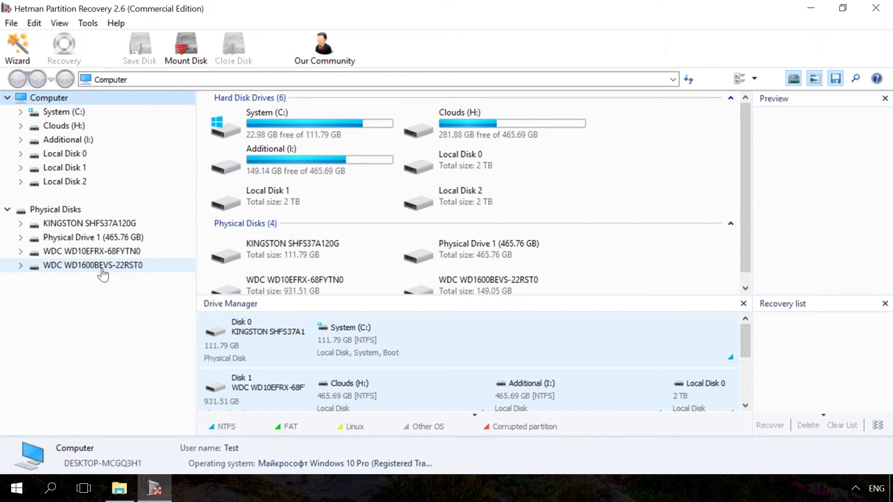
- Fully analyse the WDC WD1600BEVS-22RST0 disk and show the seven recovered JPGs in NTFS Partition's New folder
{"action": "double_click", "coordinate": [101, 272]}
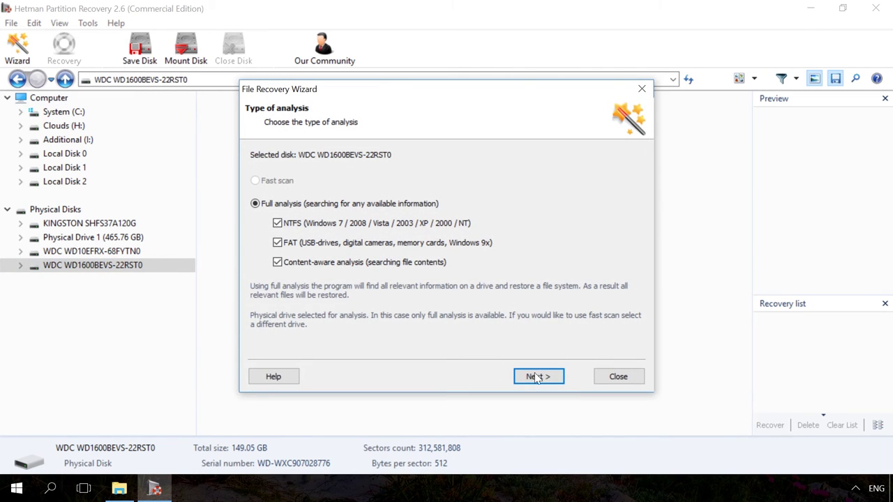
{"action": "left_click", "coordinate": [533, 377]}
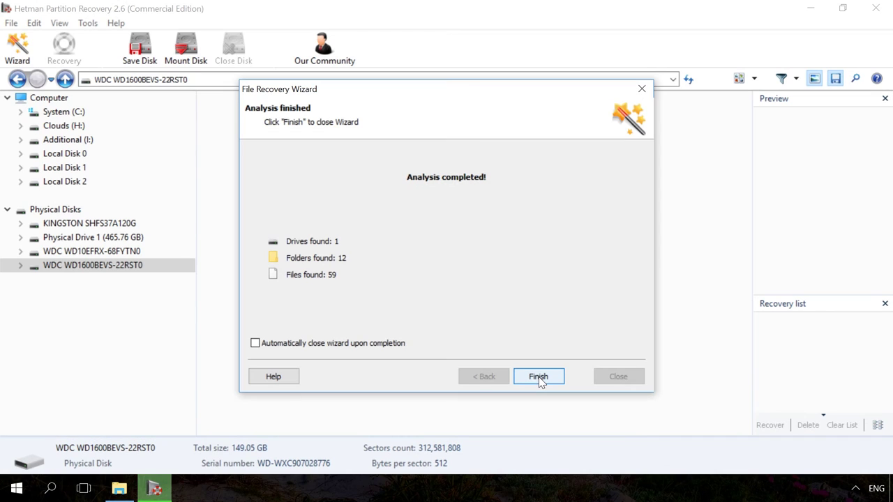
{"action": "left_click", "coordinate": [538, 377]}
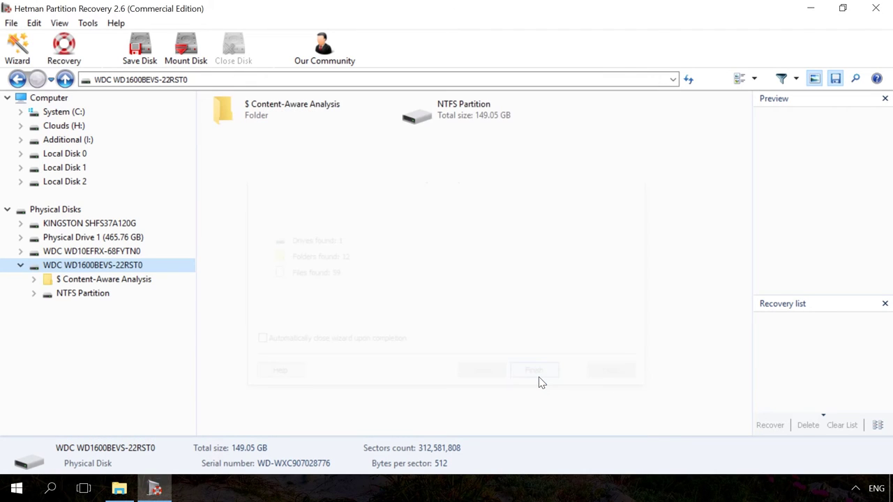
{"action": "left_click", "coordinate": [70, 298]}
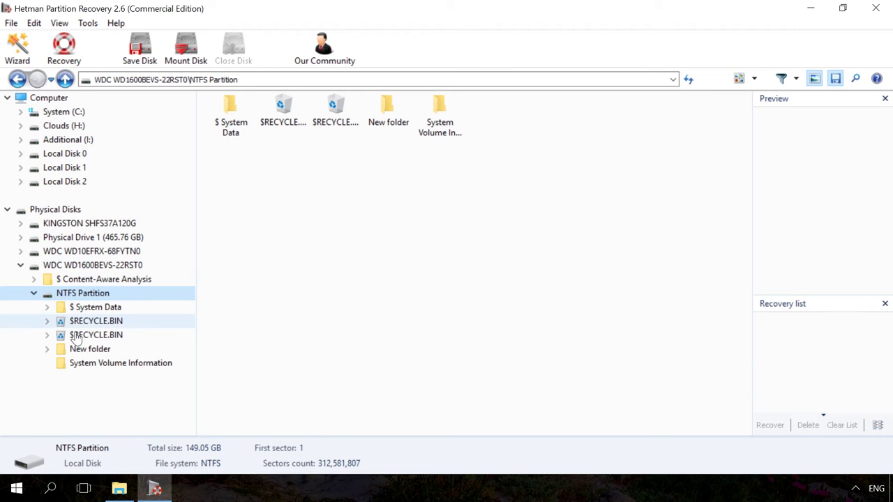
{"action": "left_click", "coordinate": [80, 349]}
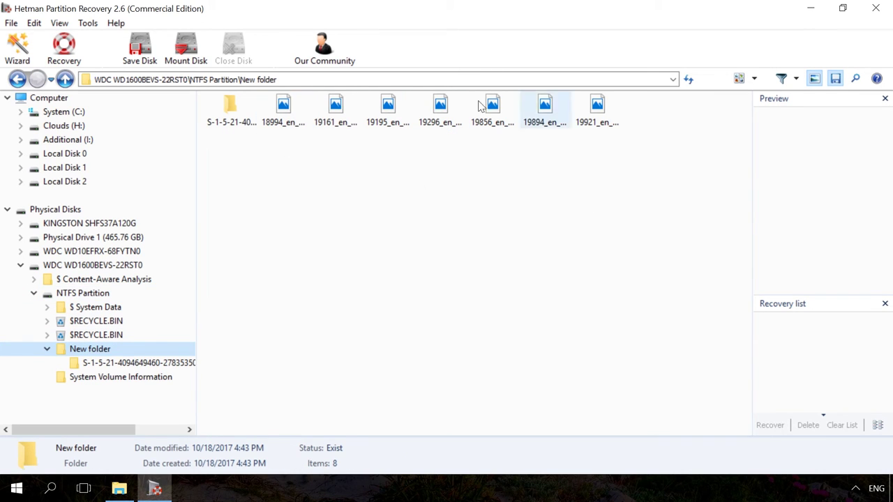
- Add the seven jpg files from New folder to the recovery list and show Content-Aware Analysis JPEG results
{"action": "left_click_drag", "start_coordinate": [642, 231], "coordinate": [299, 102]}
{"action": "left_click_drag", "start_coordinate": [336, 153], "coordinate": [813, 358]}
{"action": "left_click", "coordinate": [563, 324]}
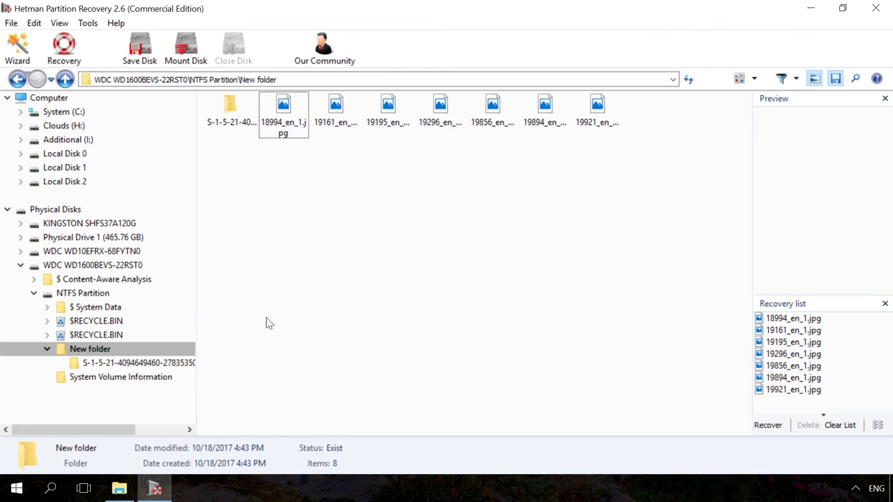
{"action": "left_click", "coordinate": [34, 279]}
{"action": "left_click", "coordinate": [78, 294]}
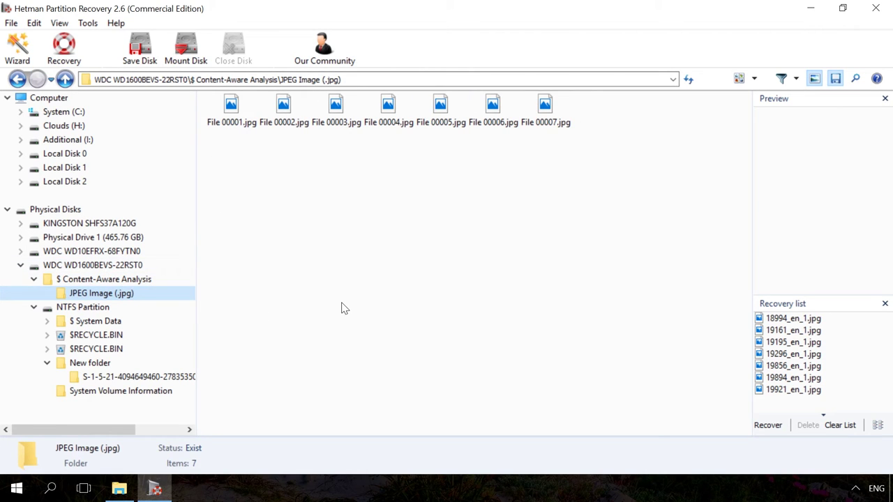
- Save the queued JPGs to the hard disk in a desktop \recovery folder, then minimize the program
{"action": "left_click", "coordinate": [767, 426]}
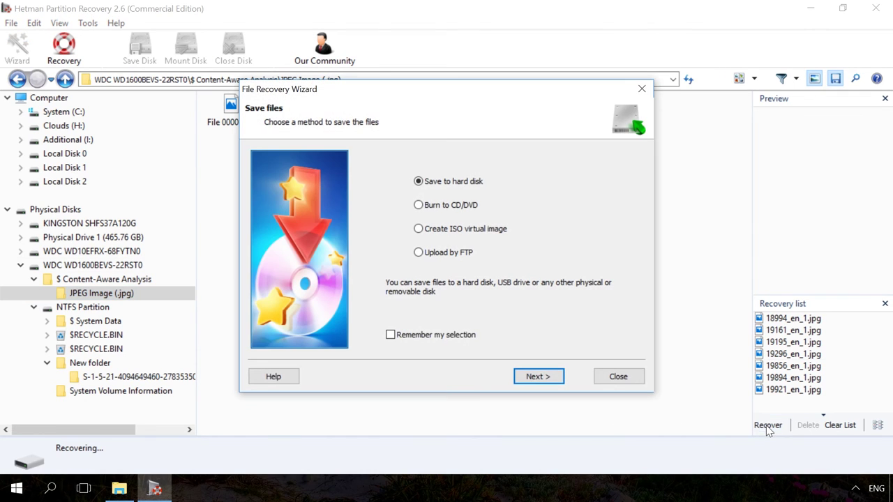
{"action": "left_click", "coordinate": [535, 381]}
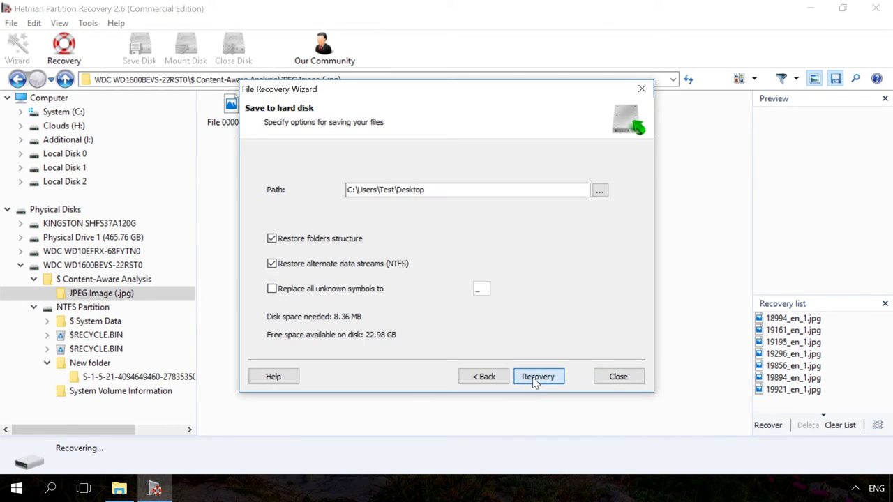
{"action": "left_click", "coordinate": [455, 190]}
{"action": "type", "text": "\\recovery"}
{"action": "left_click", "coordinate": [538, 377]}
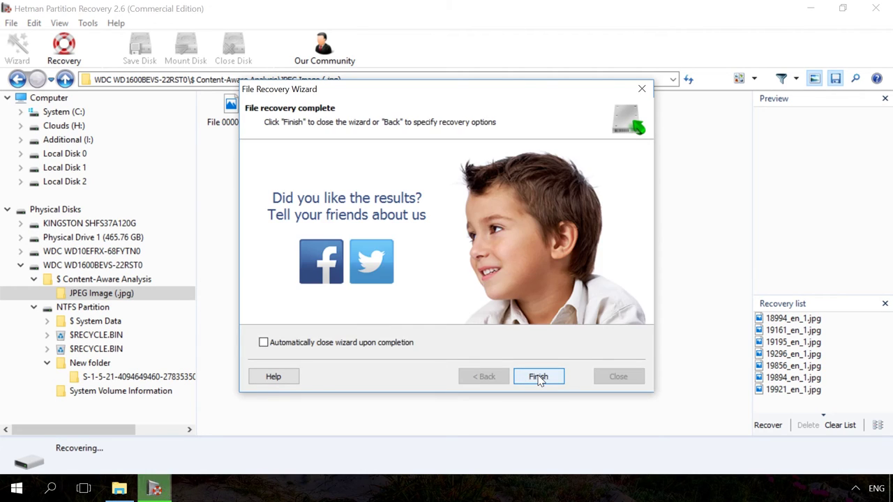
{"action": "left_click", "coordinate": [539, 379]}
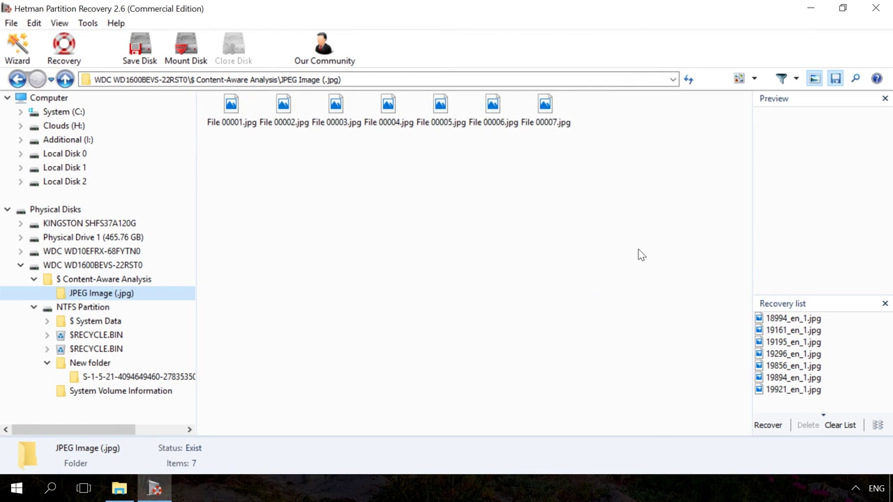
{"action": "left_click", "coordinate": [812, 10]}
- Minimize This PC and open the recovery folder from the desktop
{"action": "left_click", "coordinate": [722, 40]}
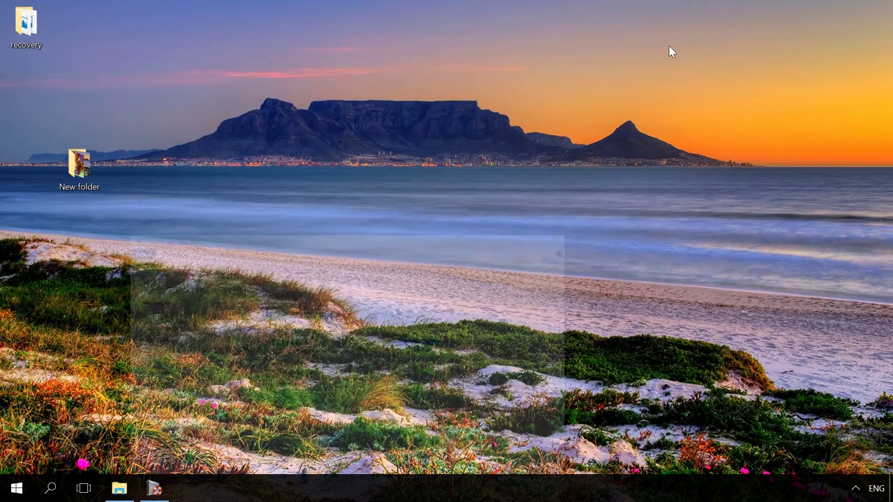
{"action": "double_click", "coordinate": [33, 22]}
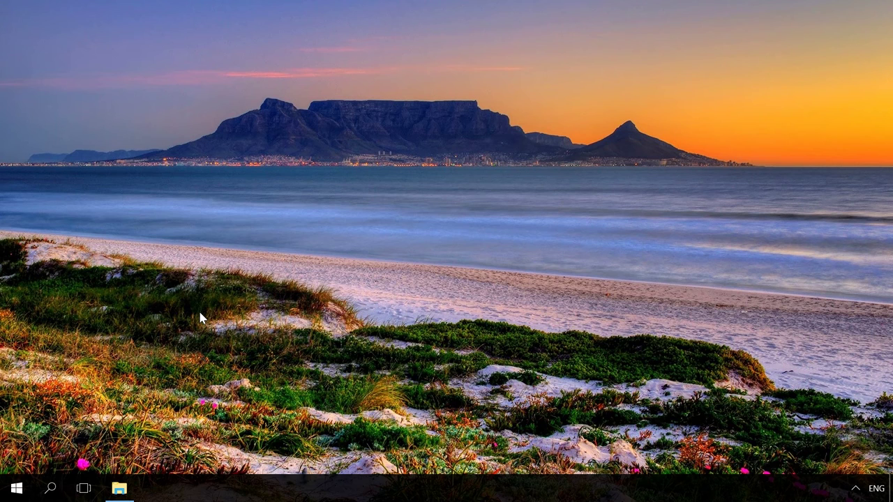
- Launch Disk Management from the Win+X menu, maximized with every disk visible
{"action": "right_click", "coordinate": [16, 489]}
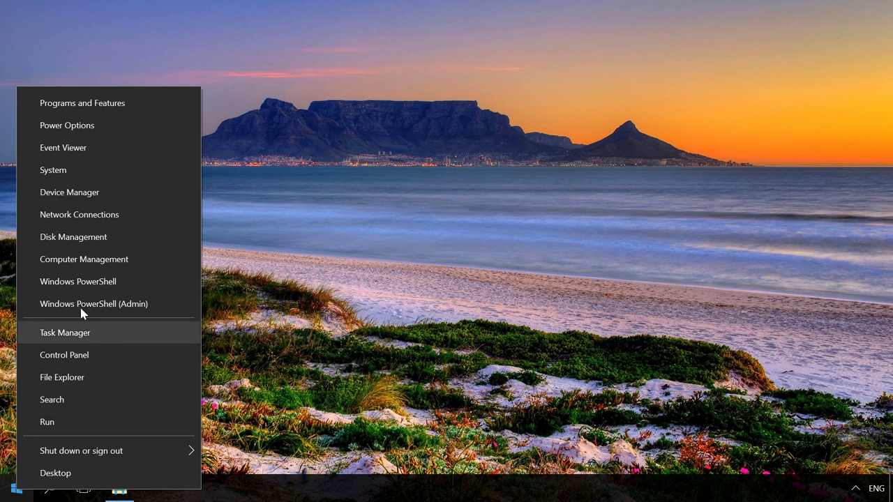
{"action": "left_click", "coordinate": [79, 237]}
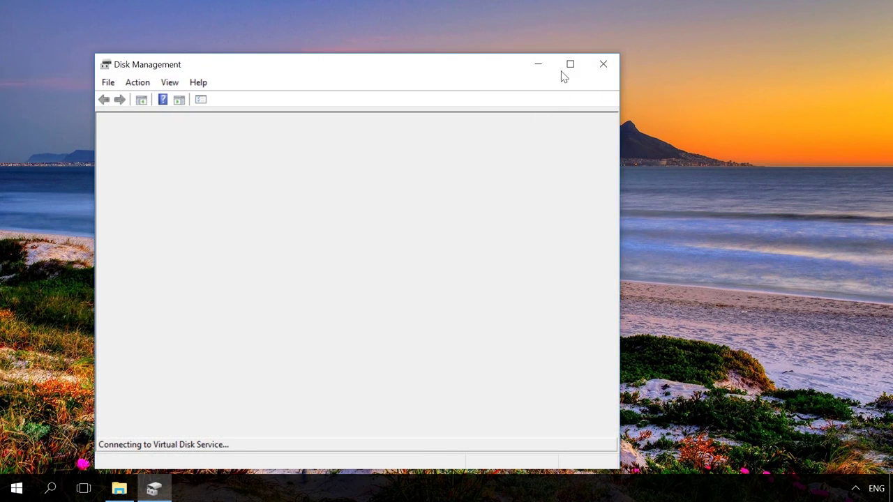
{"action": "left_click", "coordinate": [567, 67]}
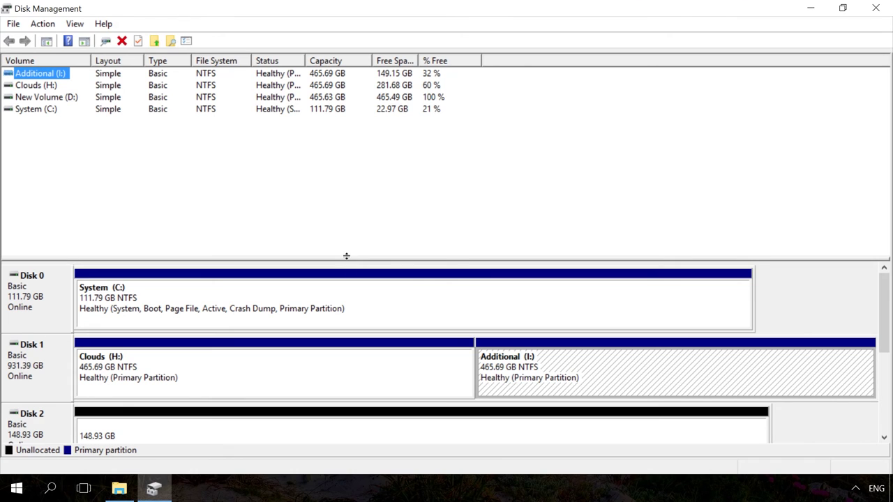
{"action": "left_click_drag", "start_coordinate": [346, 256], "coordinate": [354, 102]}
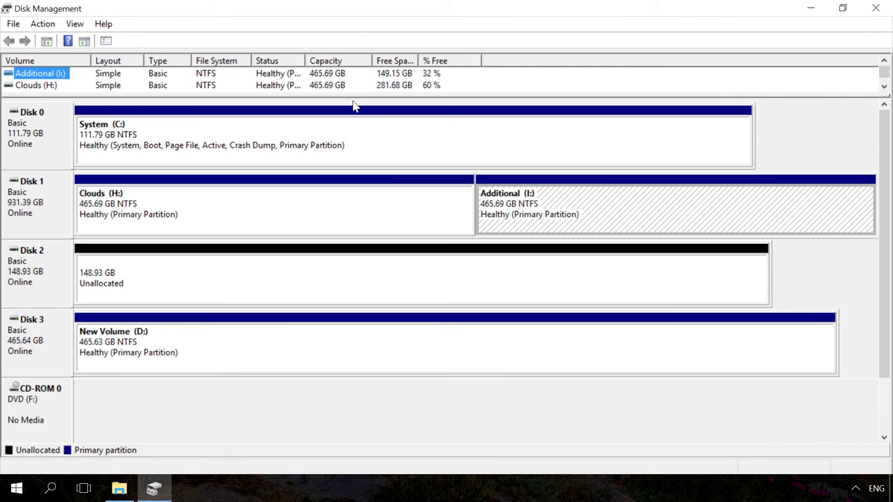
- Delete New Volume (D:) on Disk 3, leaving 465.64 GB unallocated
{"action": "right_click", "coordinate": [300, 336]}
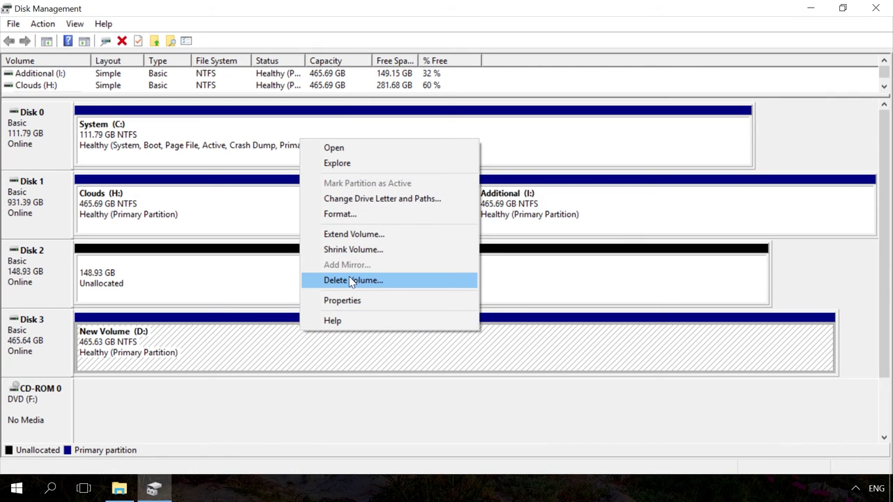
{"action": "left_click", "coordinate": [350, 280]}
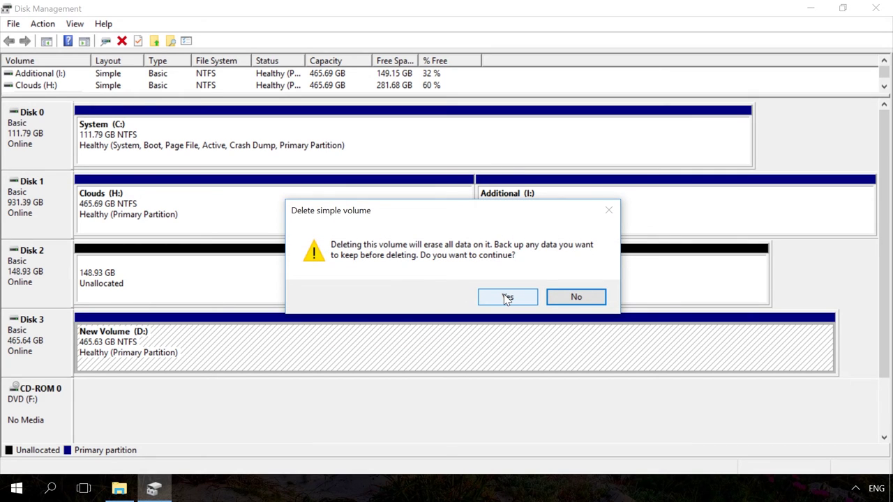
{"action": "left_click", "coordinate": [507, 297]}
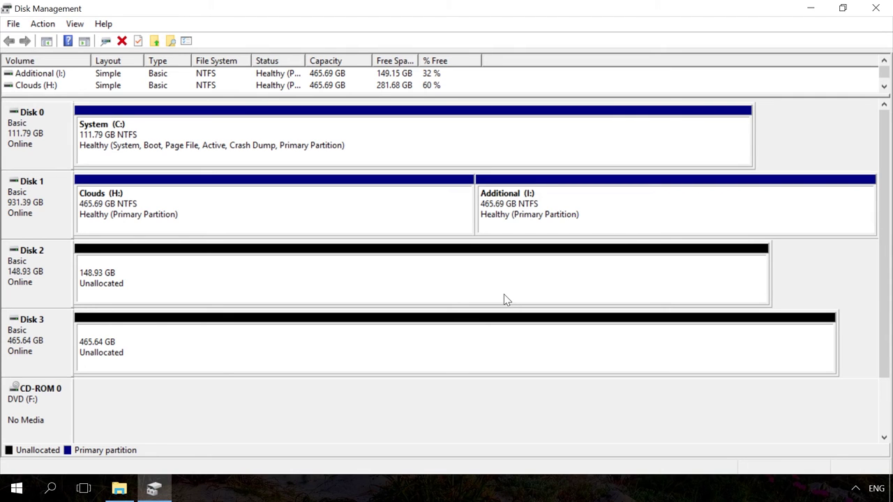
- Open the context menu for Disk 2's 148.93 GB unallocated space
{"action": "right_click", "coordinate": [428, 277]}
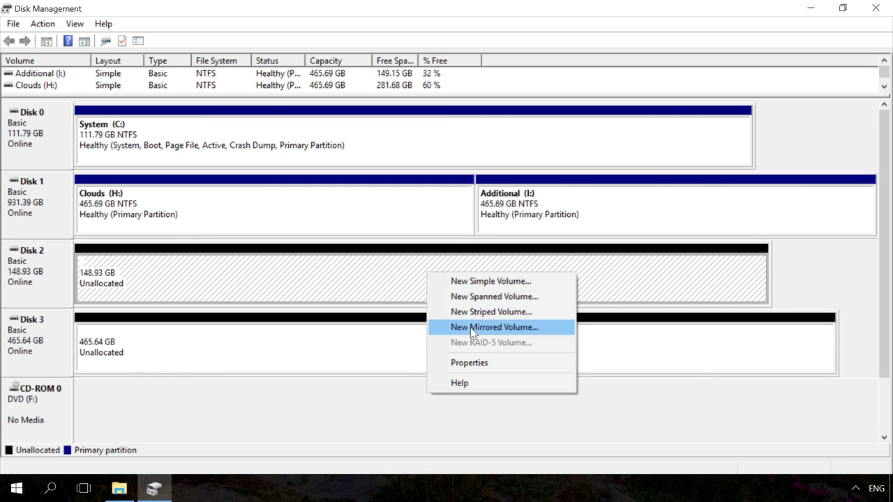
- Create an NTFS mirrored volume D: across Disk 2 and Disk 3, converting both disks to dynamic
{"action": "left_click", "coordinate": [470, 327]}
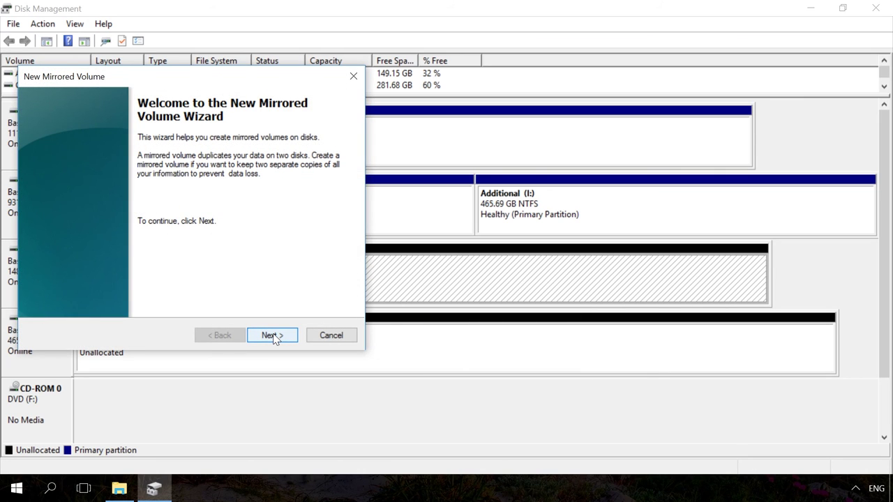
{"action": "left_click", "coordinate": [273, 336]}
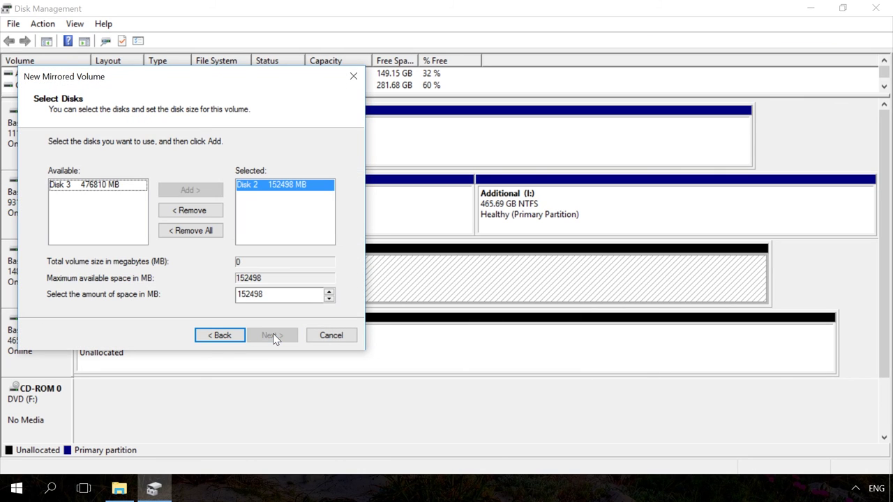
{"action": "left_click", "coordinate": [103, 185]}
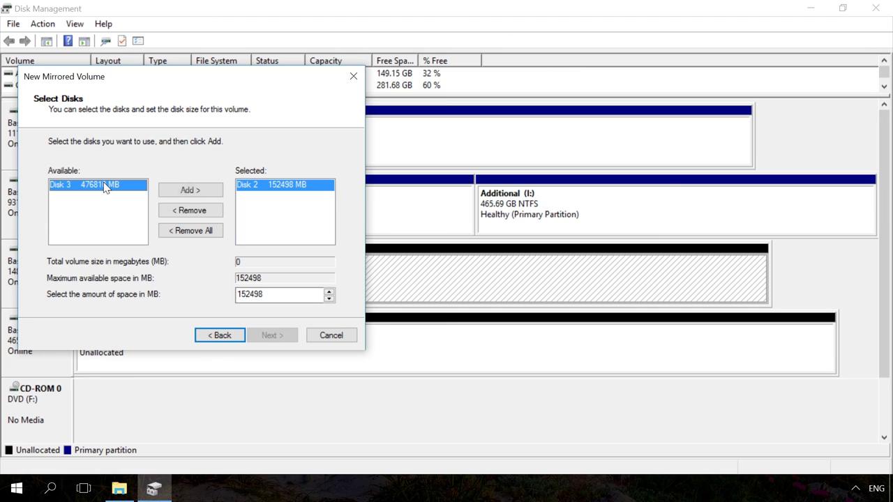
{"action": "left_click", "coordinate": [198, 193]}
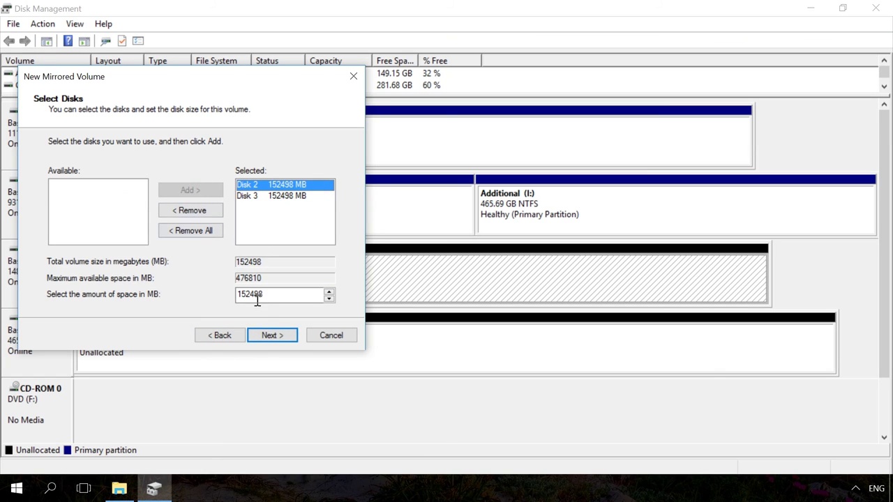
{"action": "left_click", "coordinate": [271, 336]}
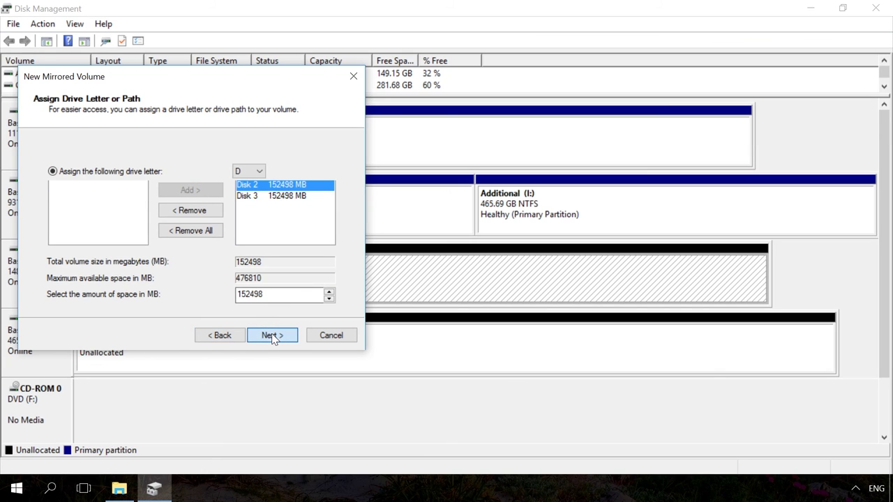
{"action": "left_click", "coordinate": [248, 173]}
{"action": "left_click", "coordinate": [249, 173]}
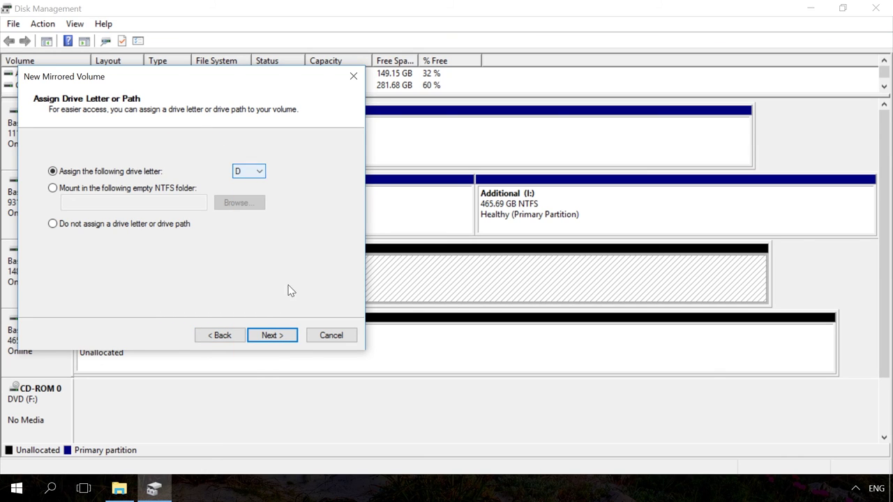
{"action": "left_click", "coordinate": [272, 335]}
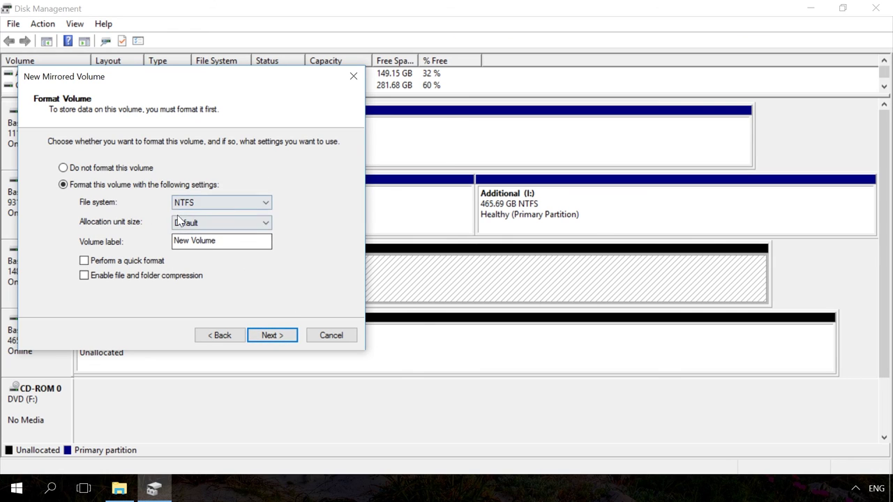
{"action": "left_click", "coordinate": [272, 336]}
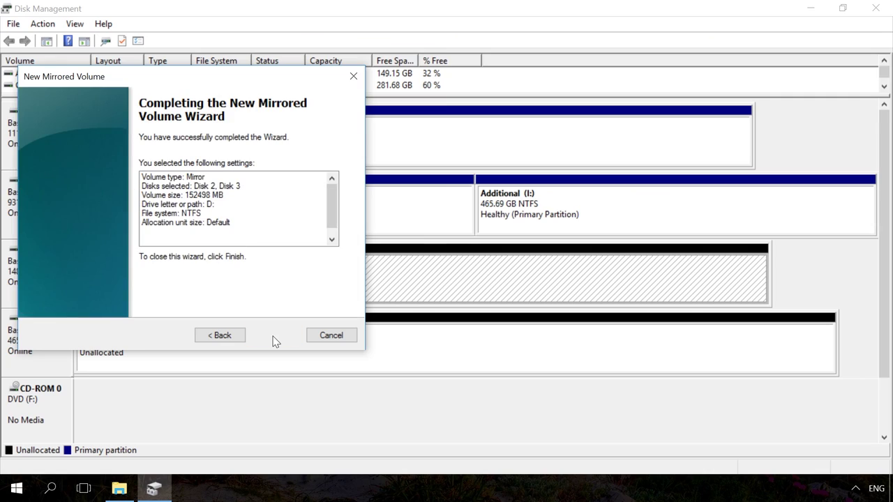
{"action": "left_click", "coordinate": [276, 335]}
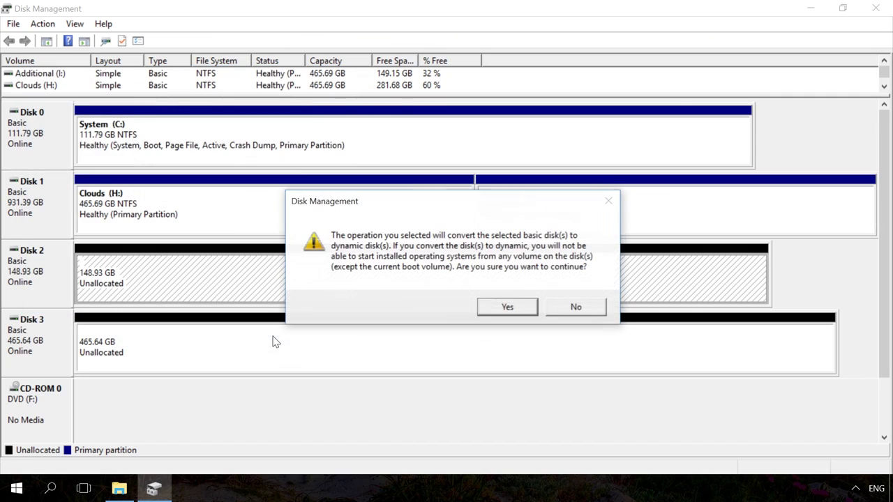
{"action": "left_click", "coordinate": [495, 311]}
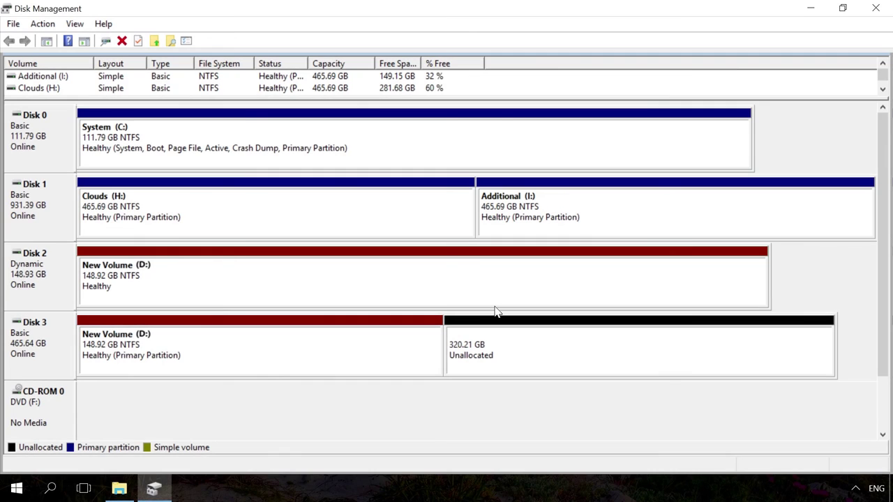